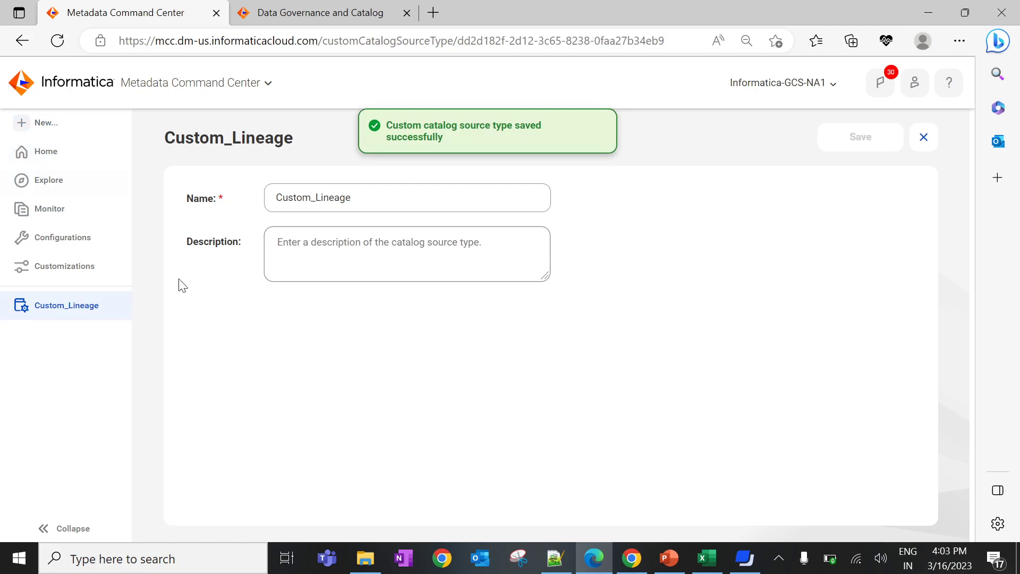
Step: Create a new catalog source of the Custom_Lineage custom catalog source type
left_click(74, 129)
left_click(691, 203)
type("custom")
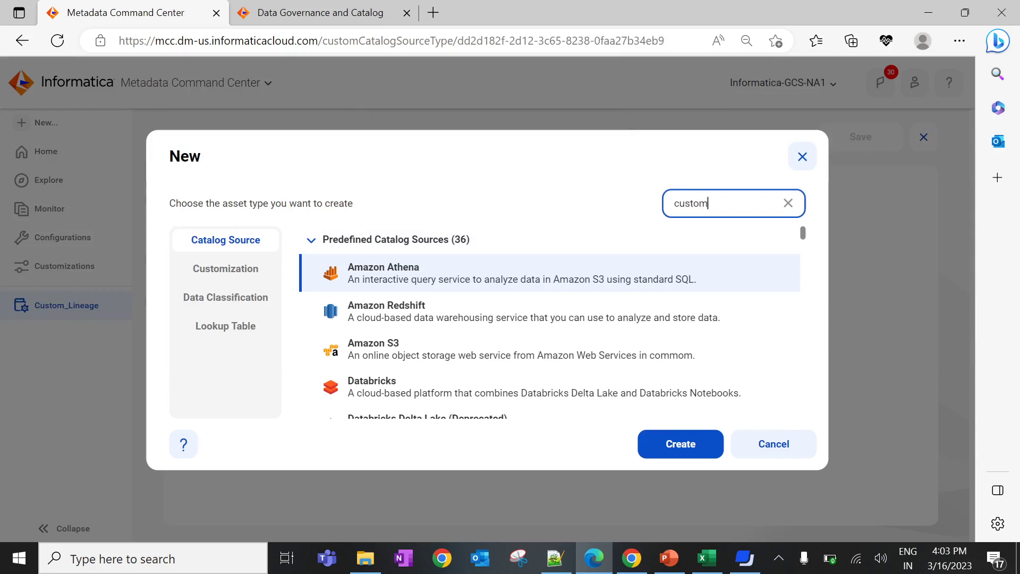
type("_lineage")
left_click(690, 450)
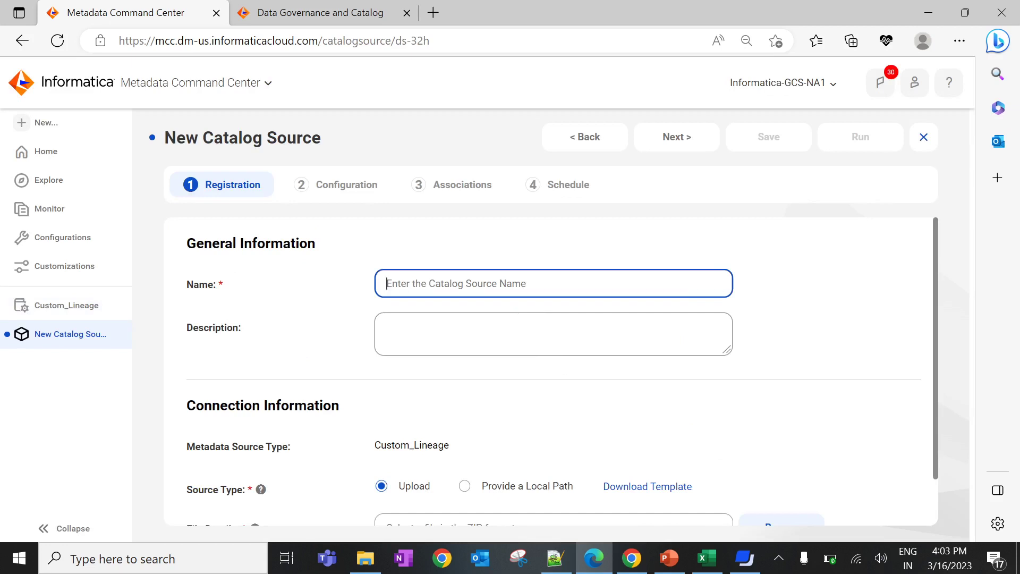
Step: Enter Custom_Lineage_Oracle_MSSQL as the catalog source name and scroll to Connection Information
left_click(524, 291)
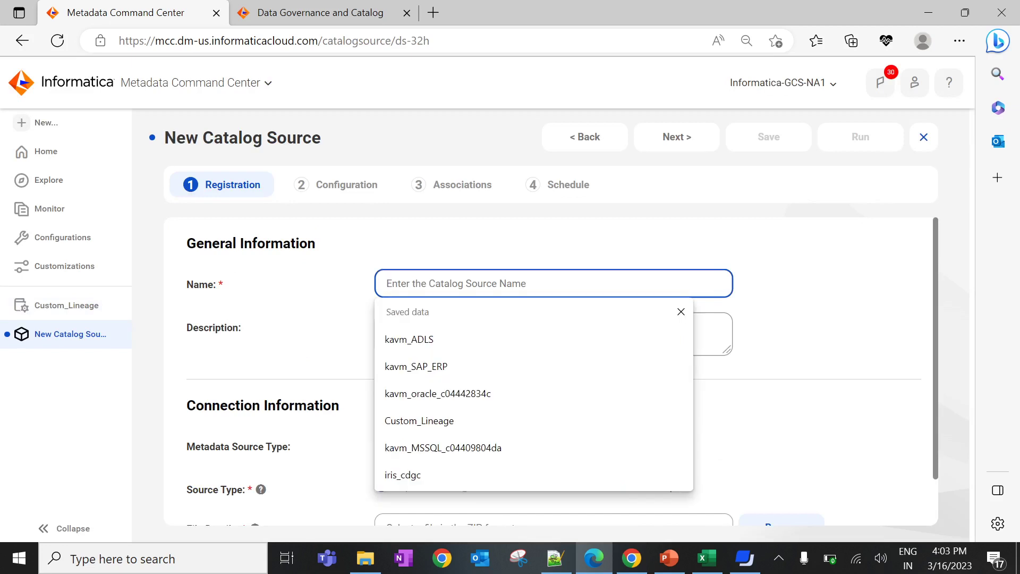
type("Cus")
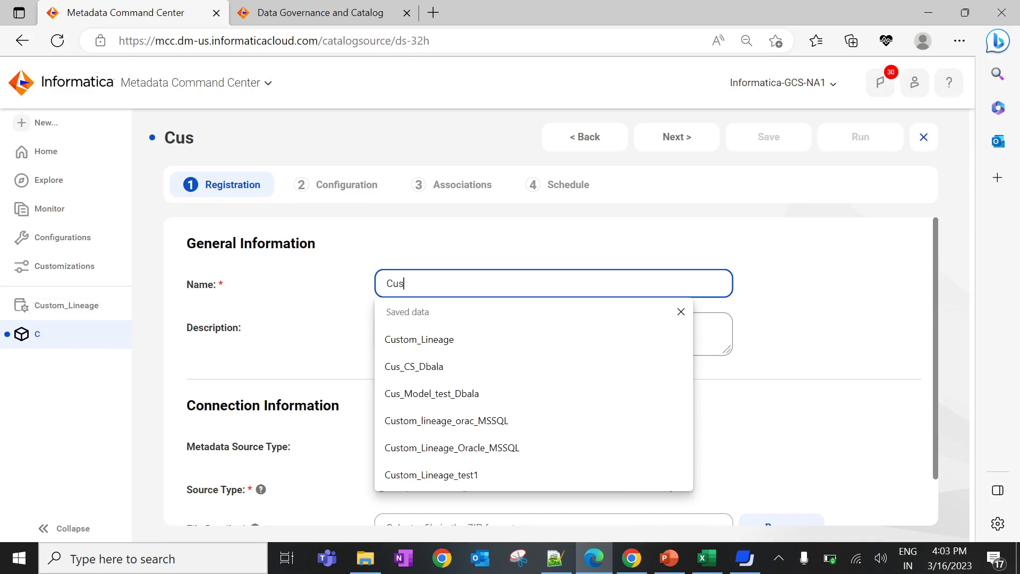
type("tom_")
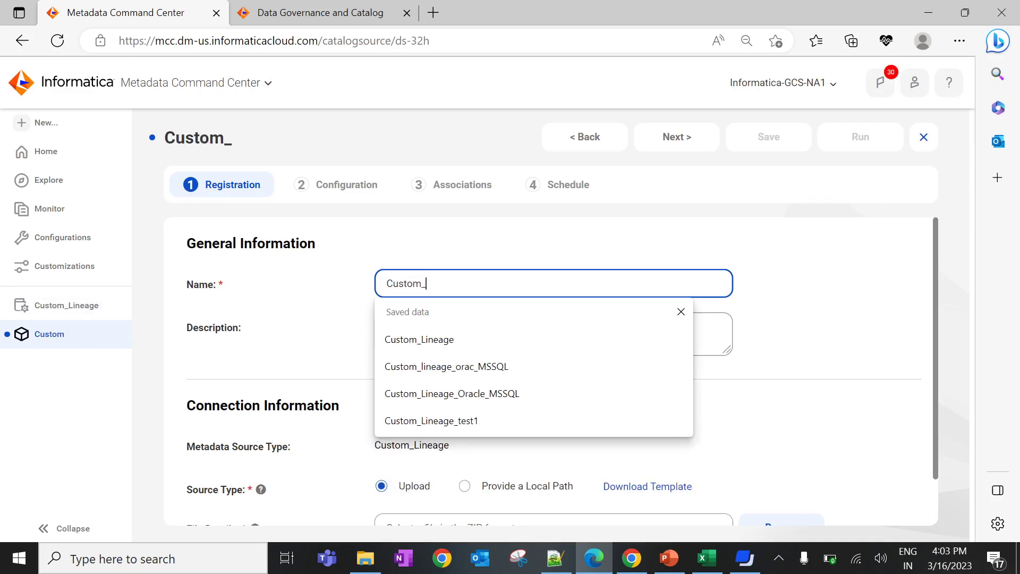
type("Lineage_")
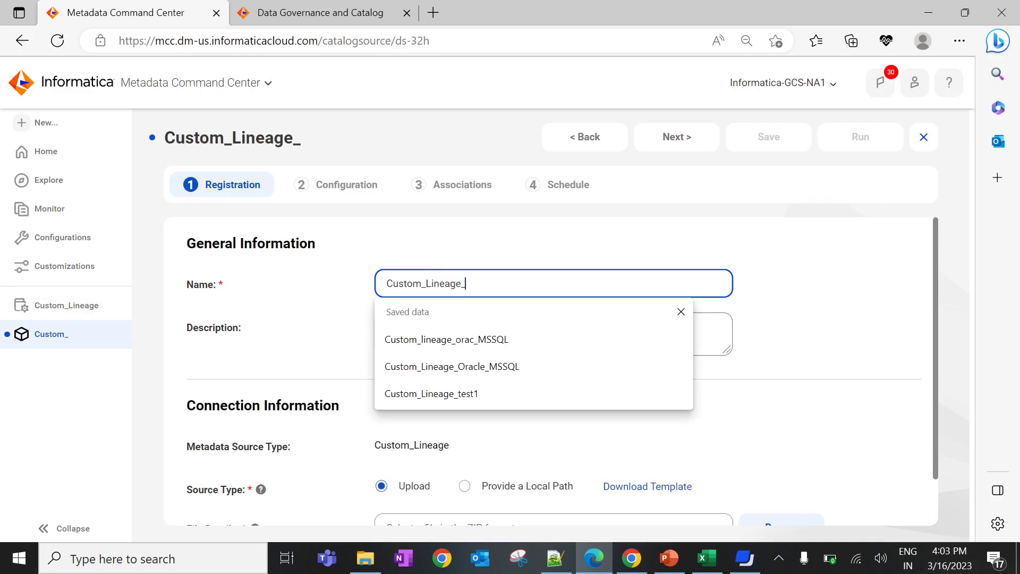
type("Orac")
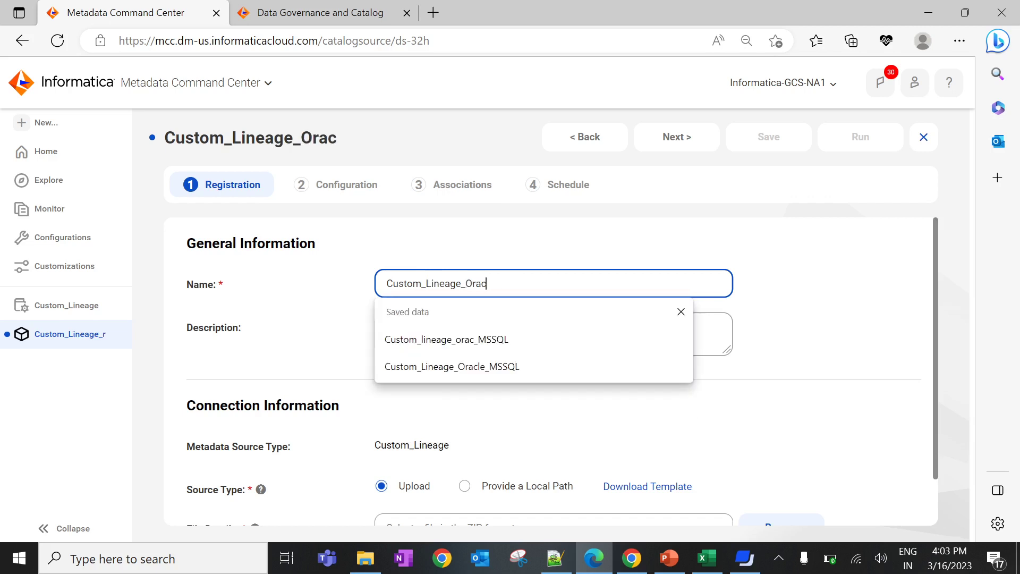
type("le_MSSQL")
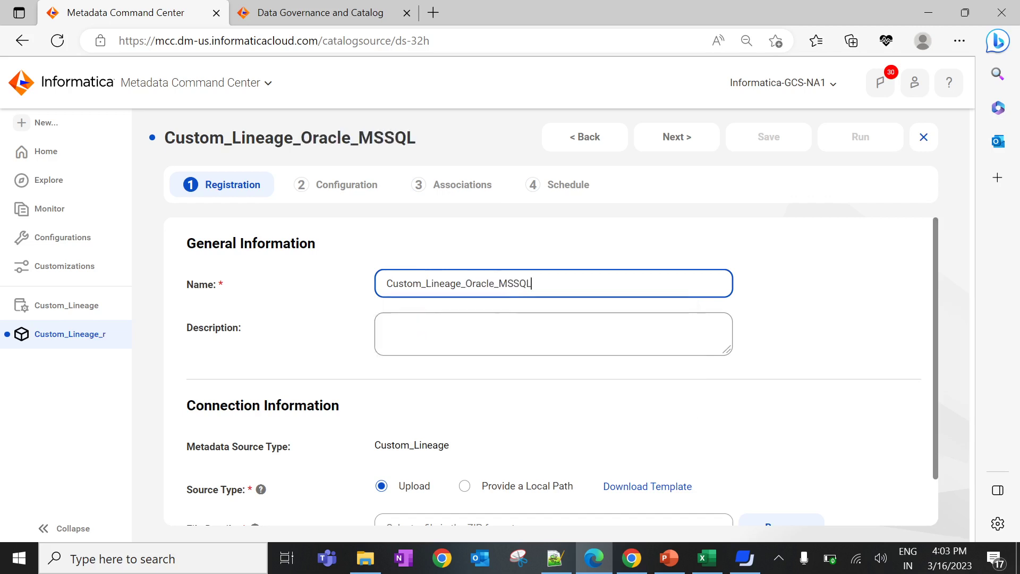
scroll(493, 334, "down", 1)
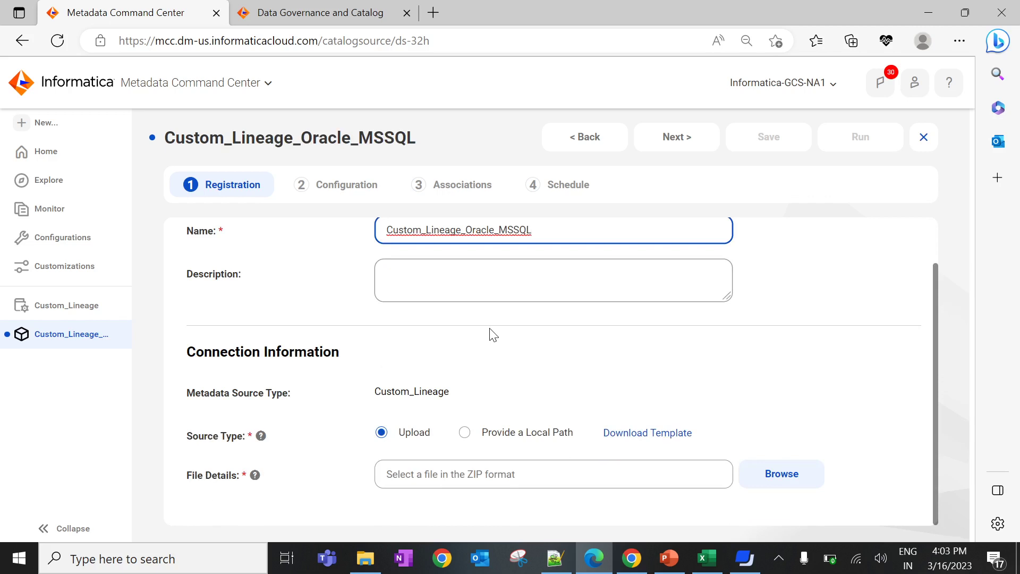
Step: Keep the source type as Upload and attach GenericLinks.zip as the lineage file
left_click(506, 428)
left_click(502, 431)
scroll(502, 431, "down", 1)
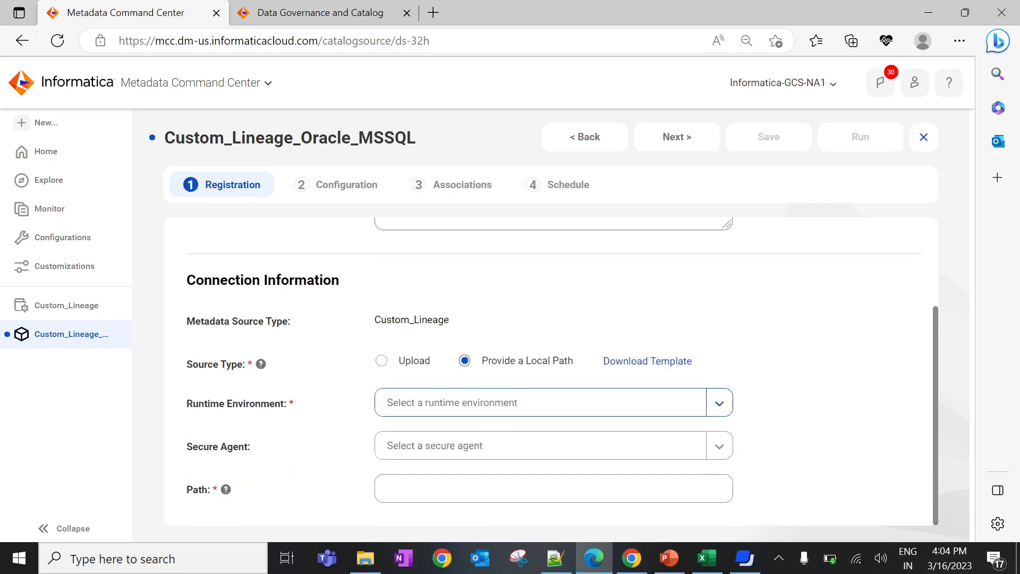
left_click(382, 361)
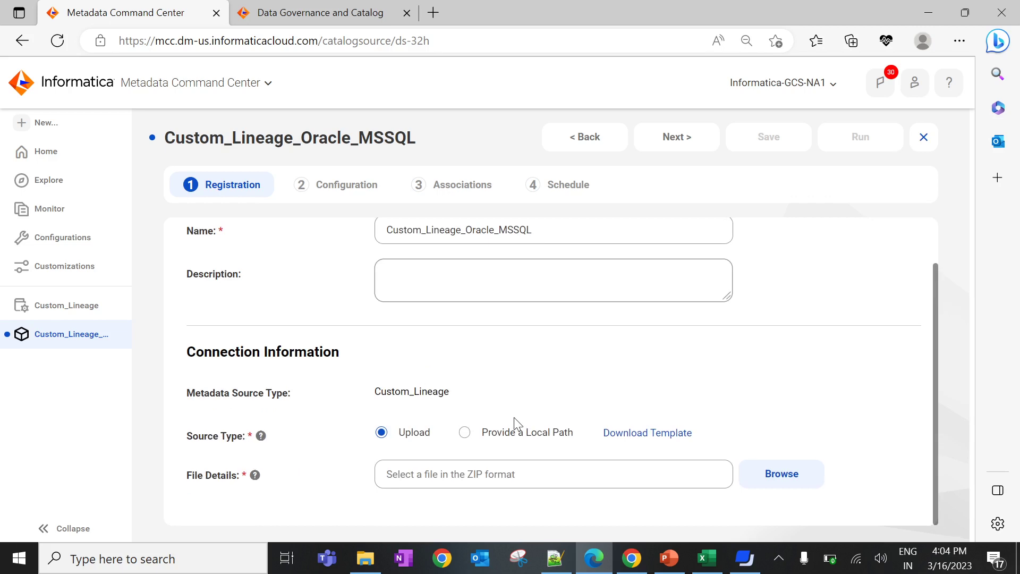
left_click(765, 475)
left_click(232, 118)
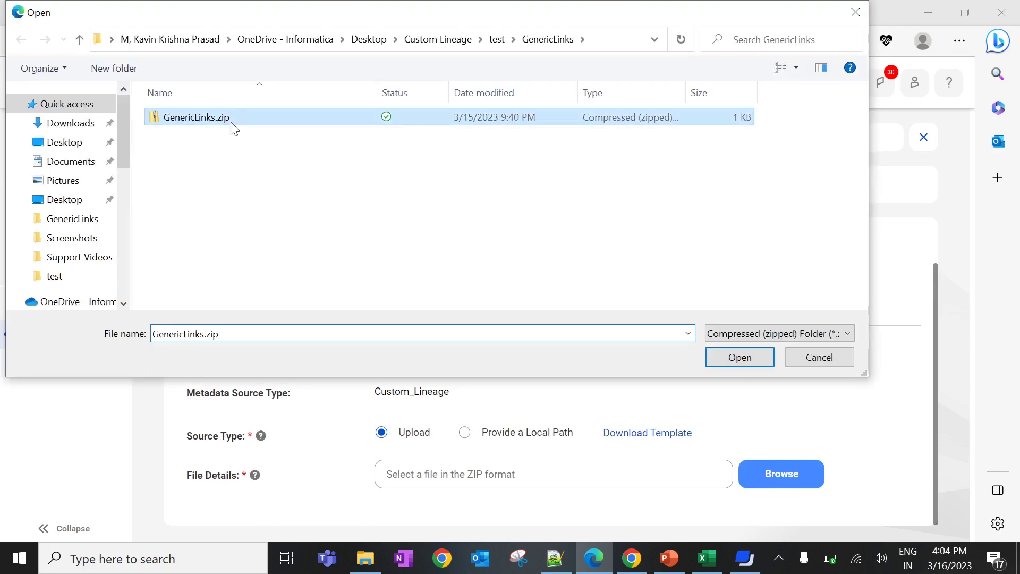
left_click(714, 355)
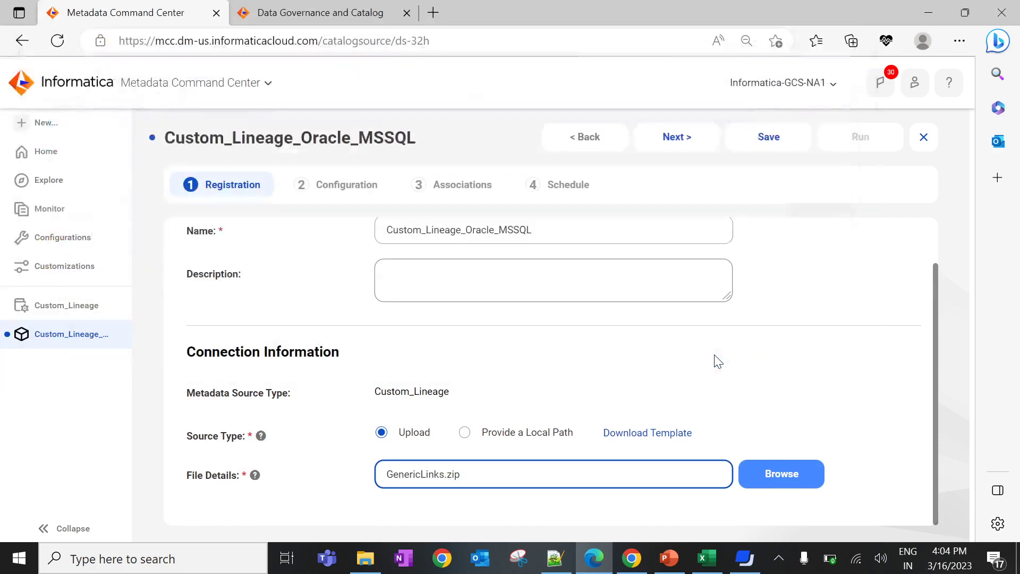
Step: Advance Custom_Lineage_Oracle_MSSQL to the Configuration step and save it
left_click(676, 138)
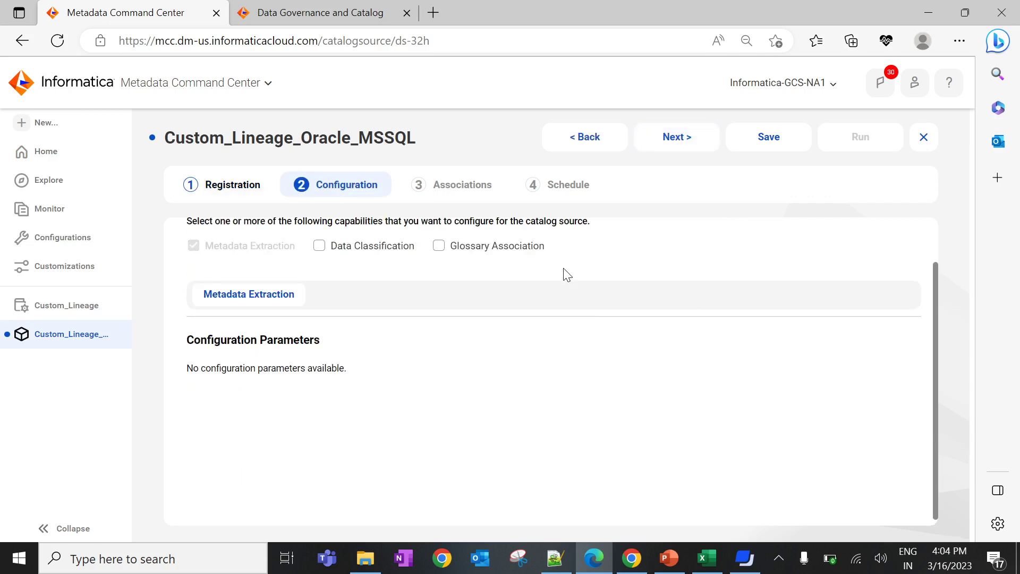
left_click(768, 148)
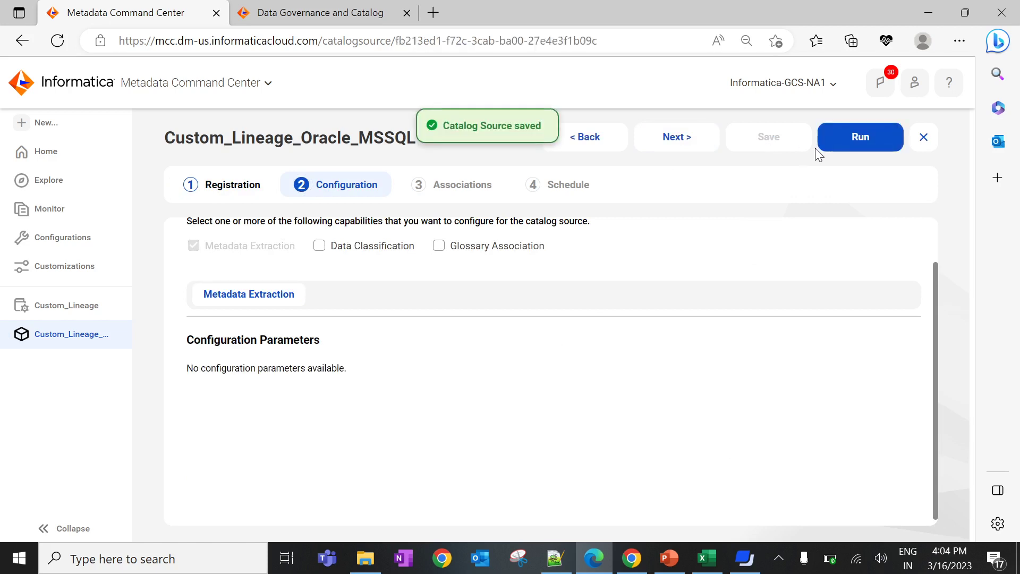
Step: Run the Custom_Lineage_Oracle_MSSQL catalog source job until all 5 tasks complete
left_click(854, 139)
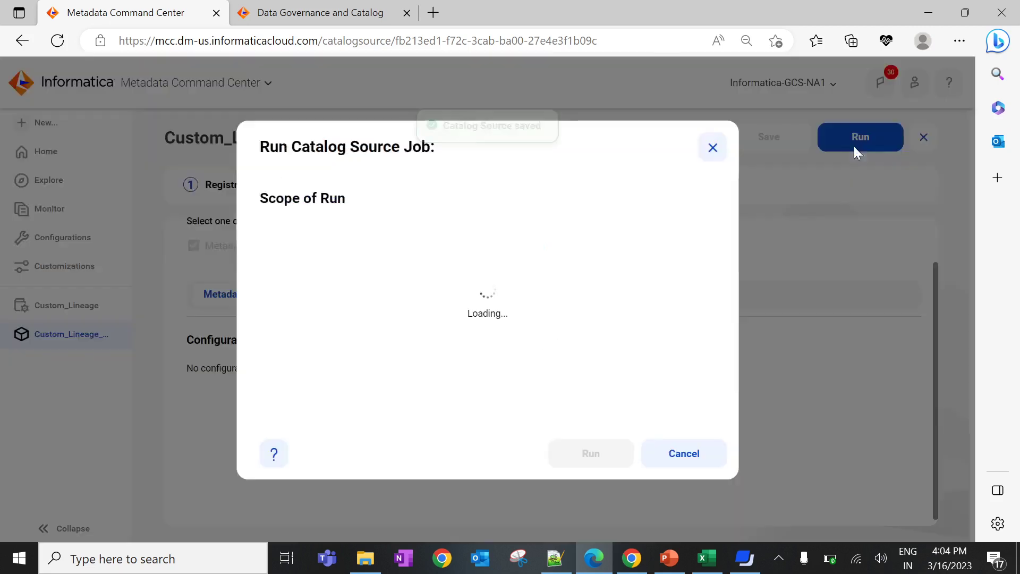
left_click(613, 446)
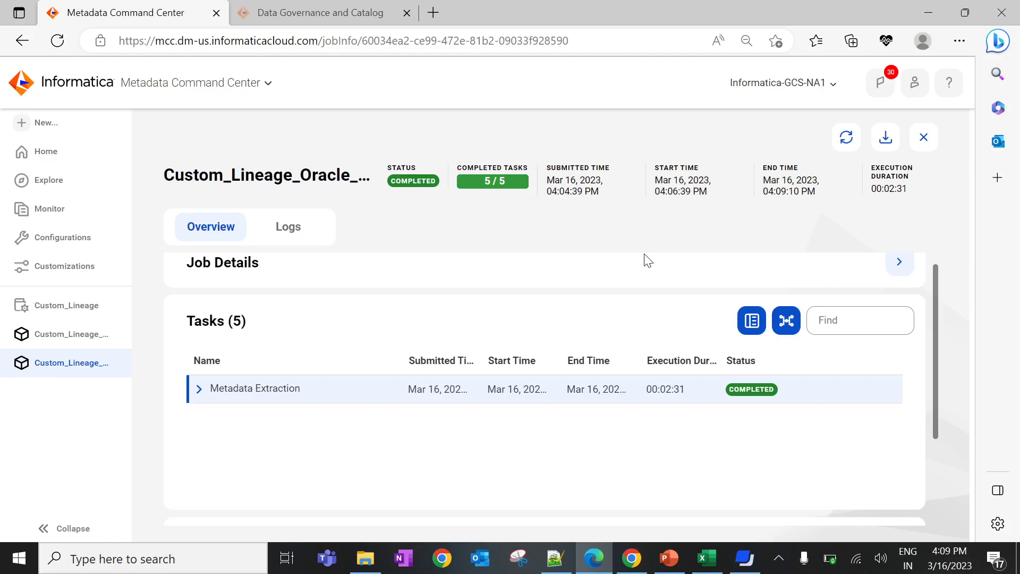
Step: In Data Governance and Catalog, open ORDER_ITEMS and refresh its lineage to show new links
left_click(327, 20)
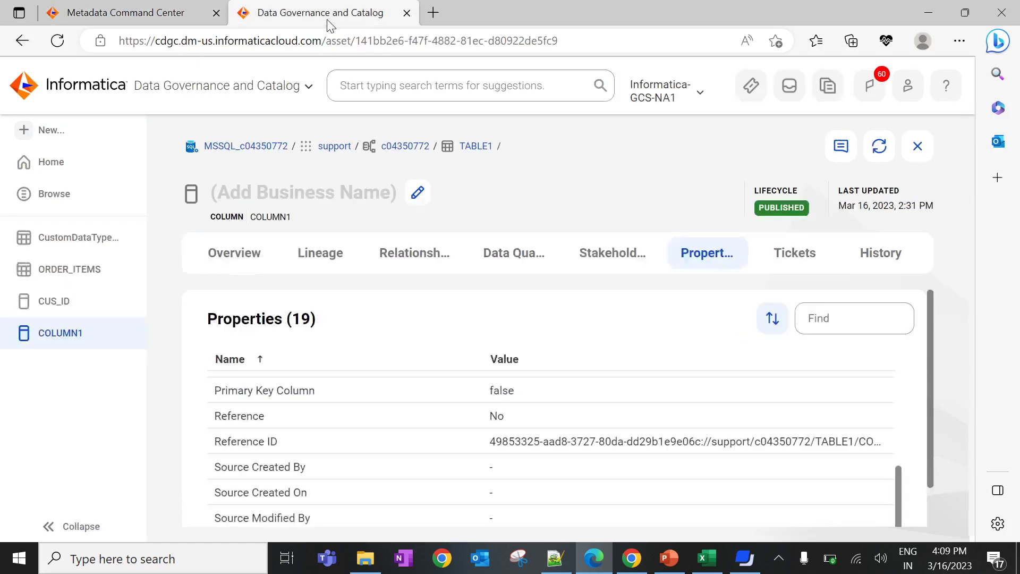
left_click(78, 268)
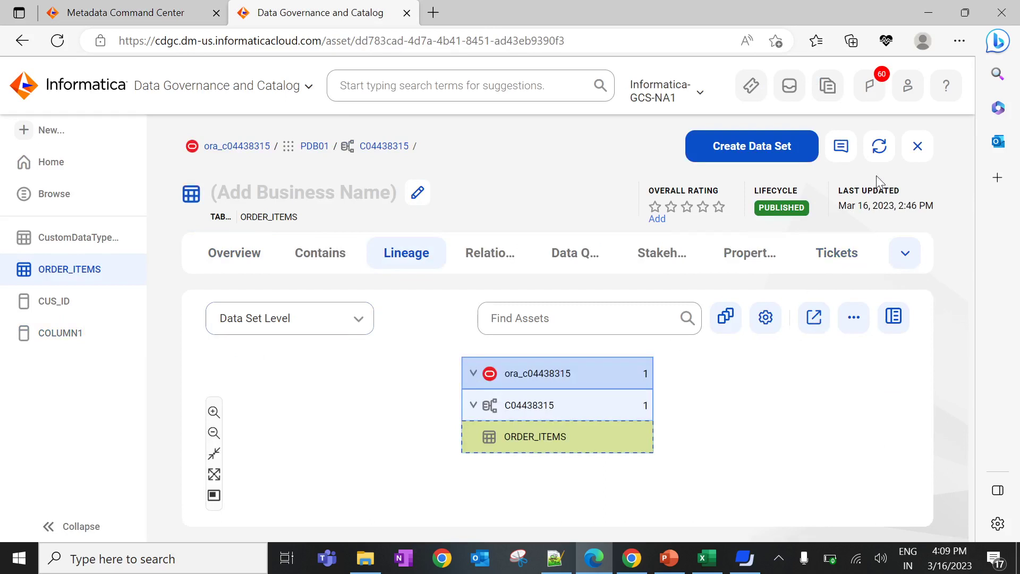
left_click(879, 147)
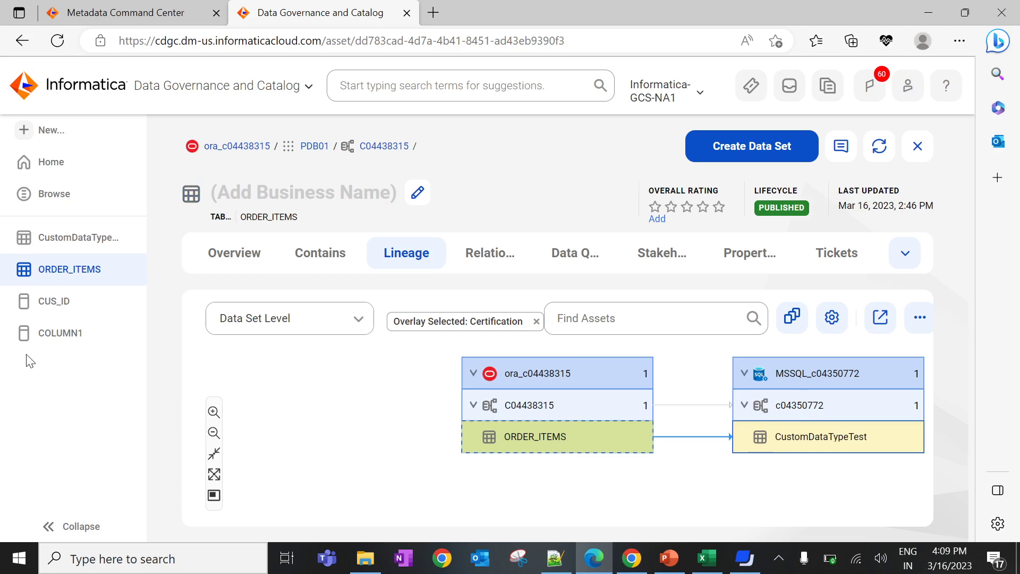
Step: Open the CUS_ID column and refresh its lineage to show the link to MSSQL TABLE1.COLUMN1
left_click(63, 302)
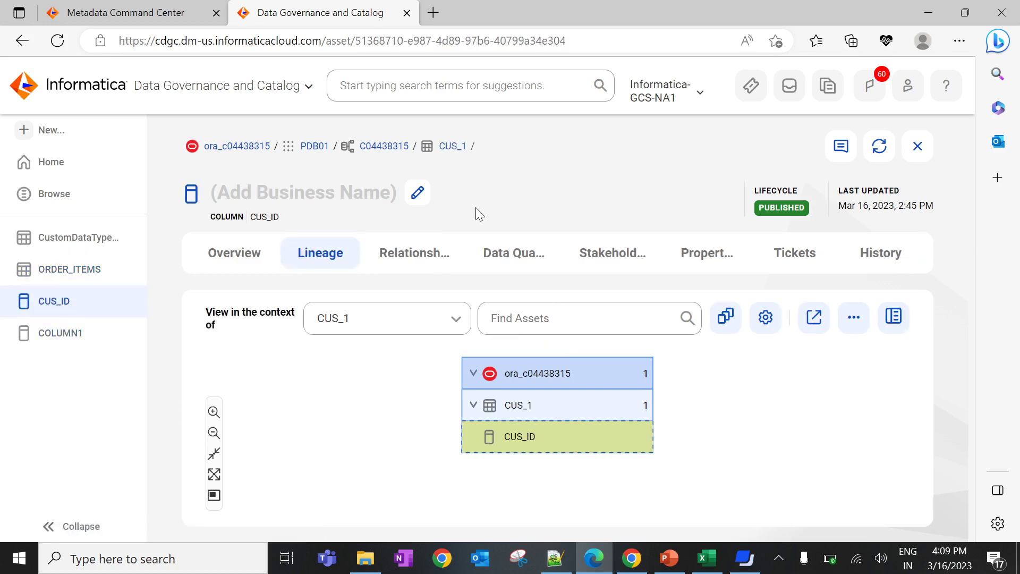
left_click(879, 146)
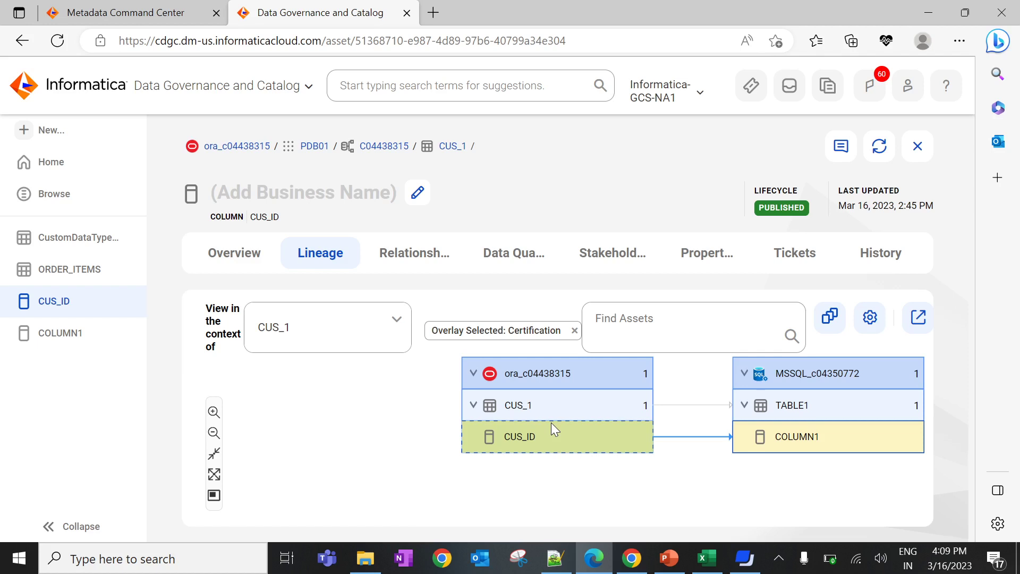
left_click(669, 558)
Step: Advance the Custom Lineage slide show to slide 12, "We would love to hear from you"
key("Right")
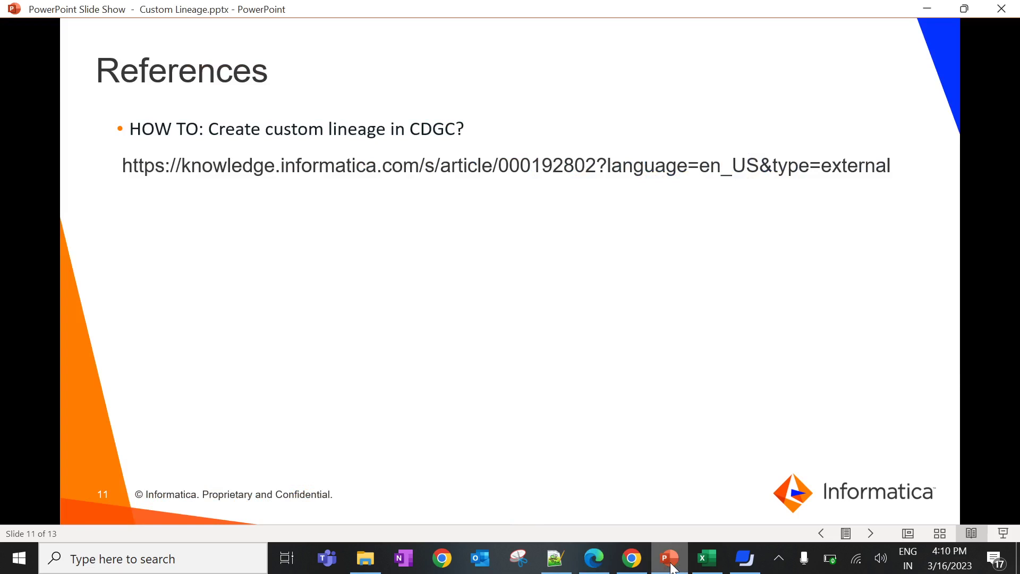
key("Right")
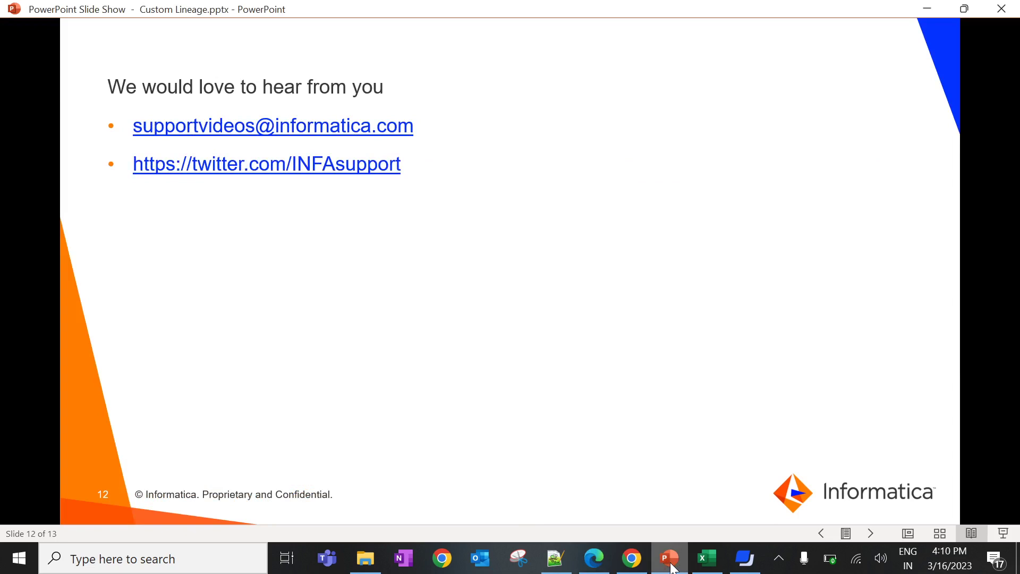